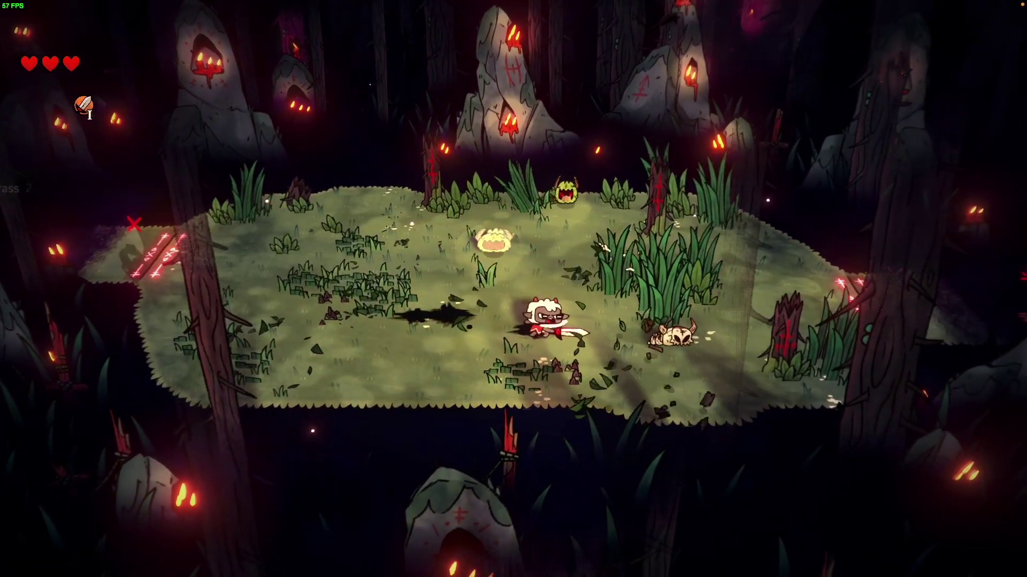
pyautogui.press('w')
pyautogui.press('a')
pyautogui.press('d')
pyautogui.press('s')
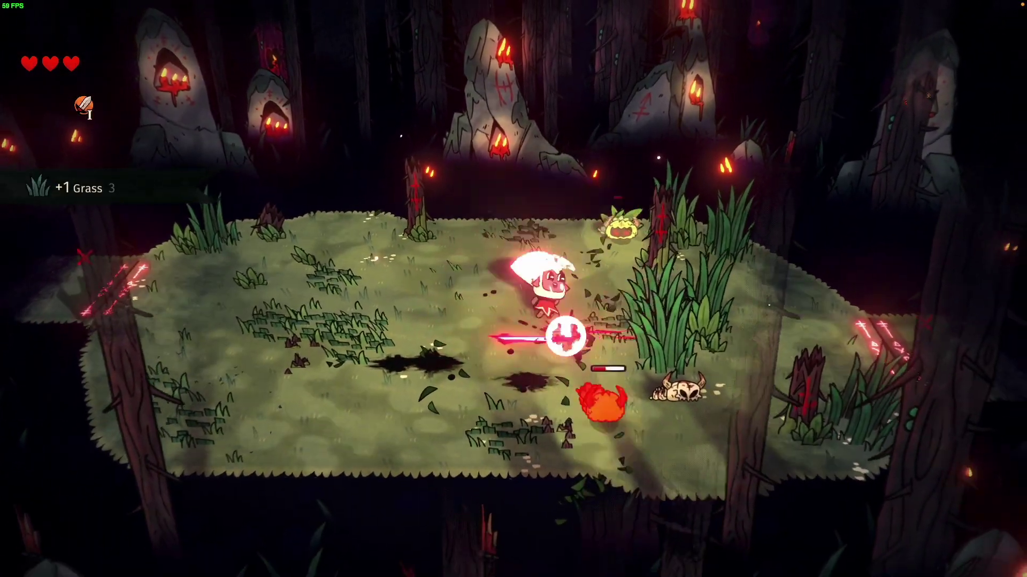
pyautogui.press('s')
pyautogui.press('d')
pyautogui.press('a')
pyautogui.press('w')
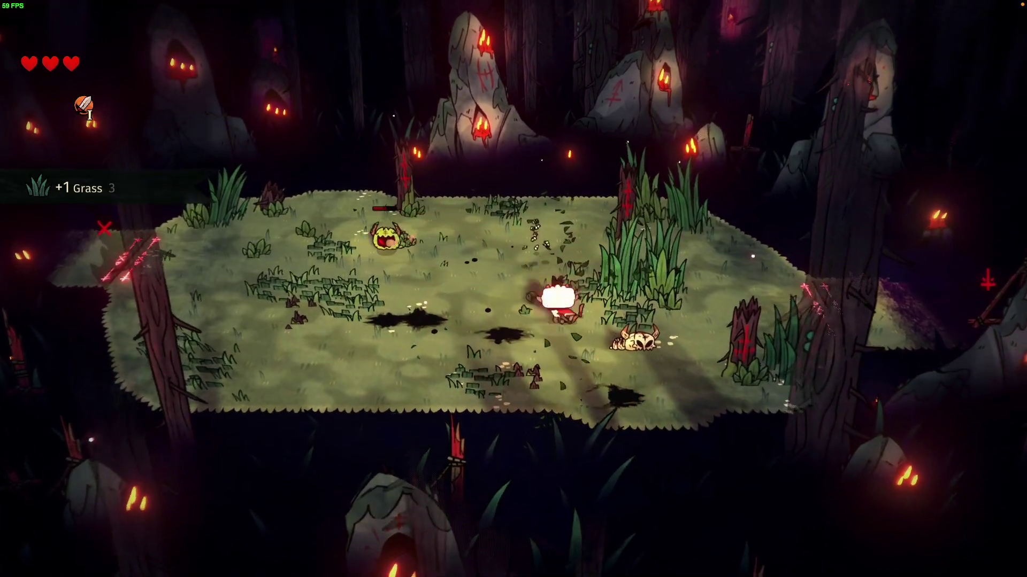
pyautogui.press('a')
pyautogui.press('w')
pyautogui.press('d')
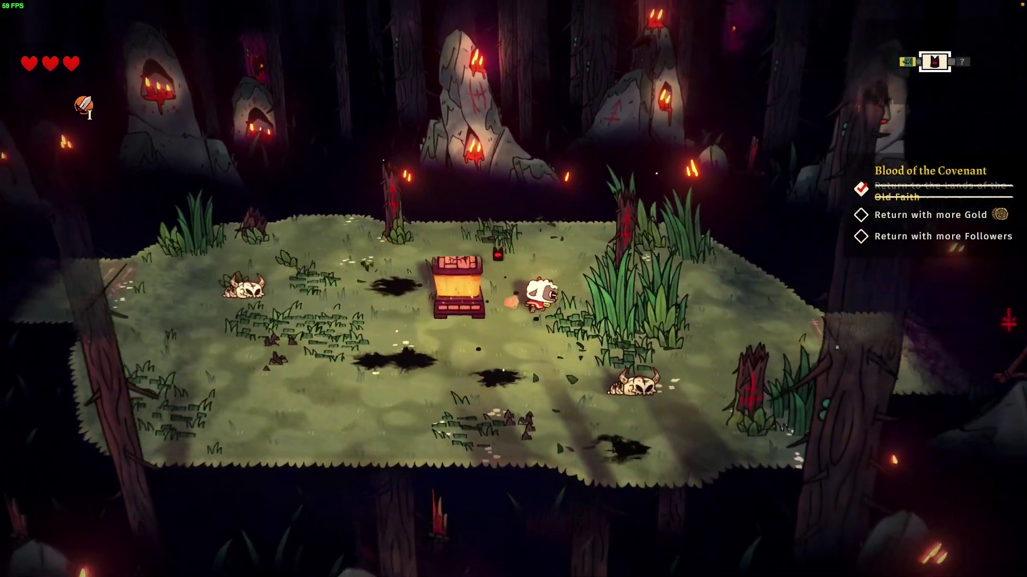
pyautogui.press('a')
pyautogui.press('s')
pyautogui.press('d')
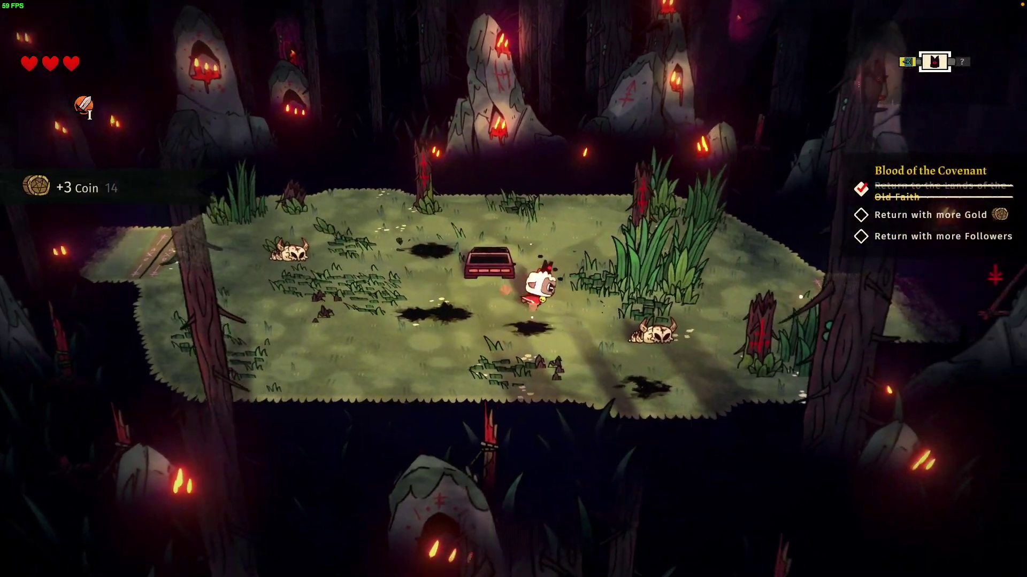
pyautogui.press('d')
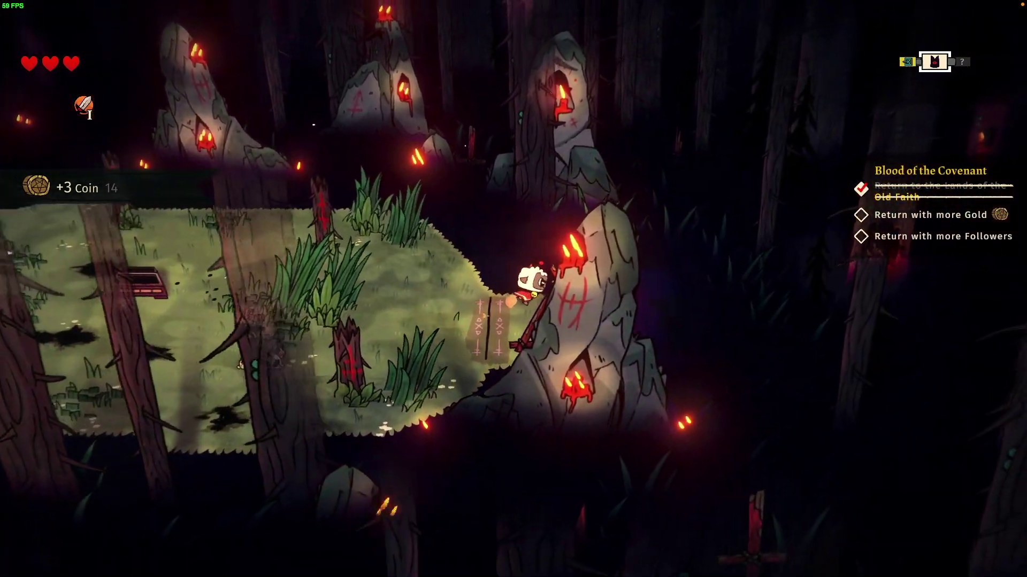
pyautogui.press('d')
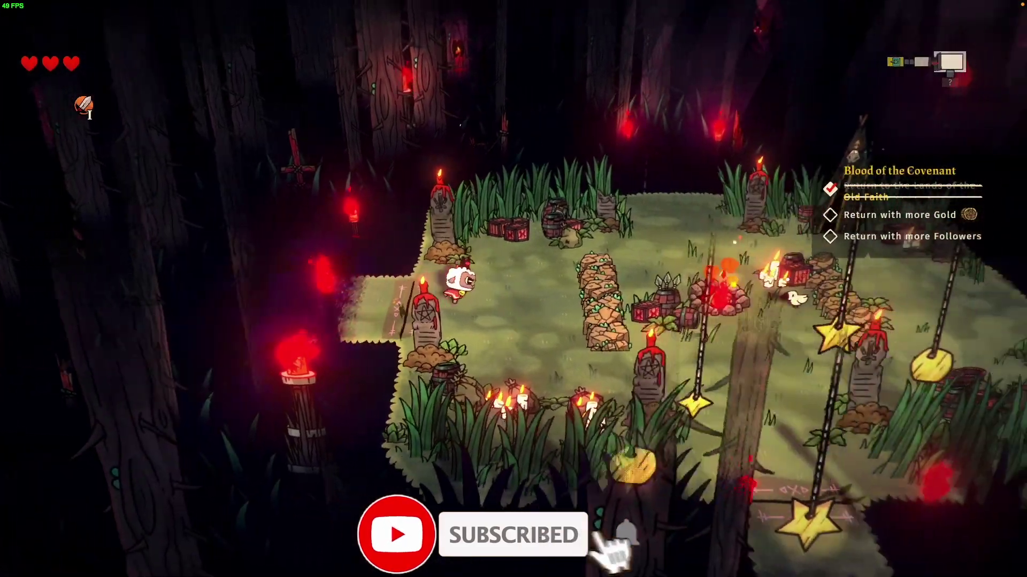
pyautogui.press('d')
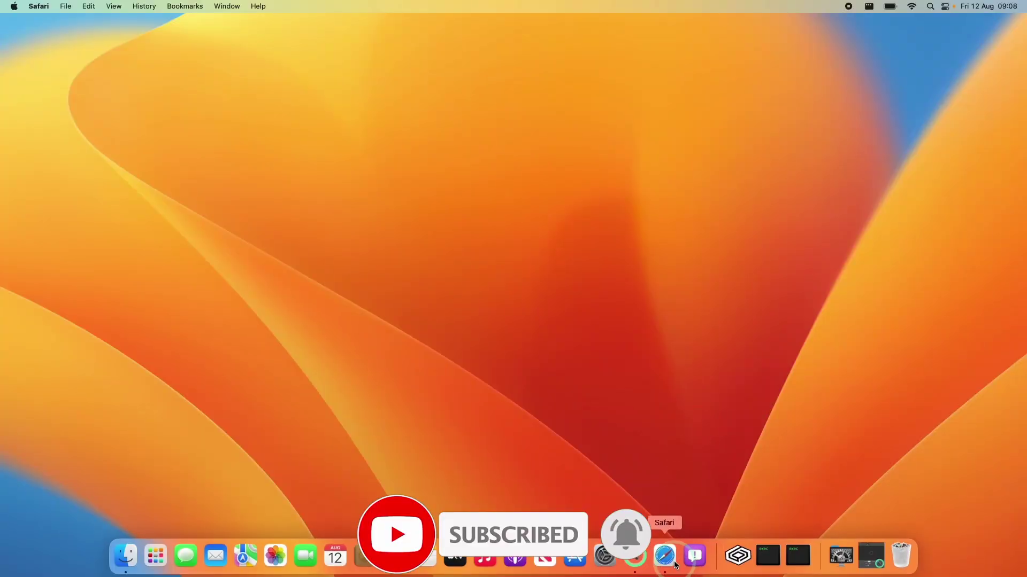
# Open Safari and load the Steam store website at store.steampowered.com
pyautogui.click(674, 564)
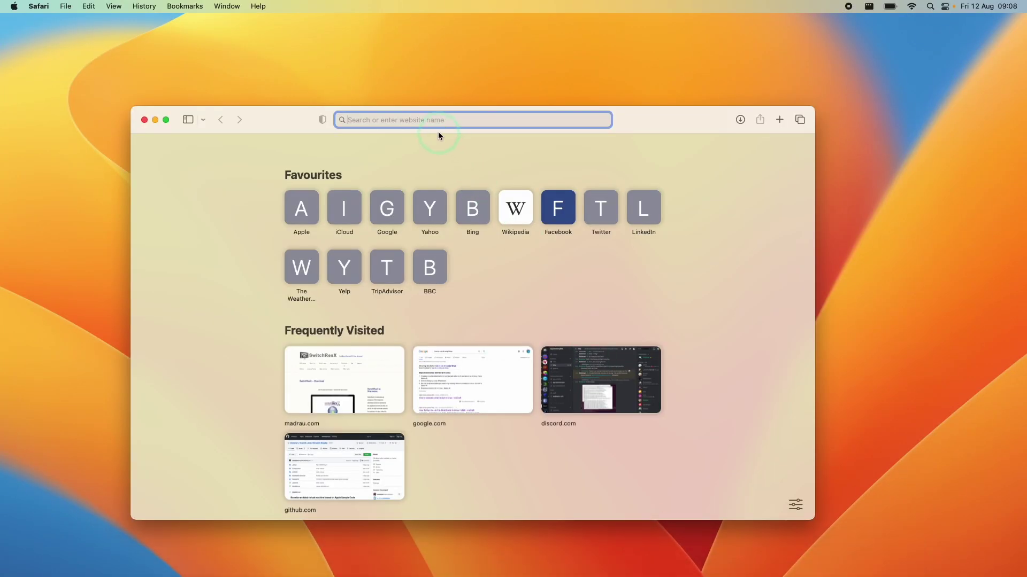
pyautogui.write('steampowered')
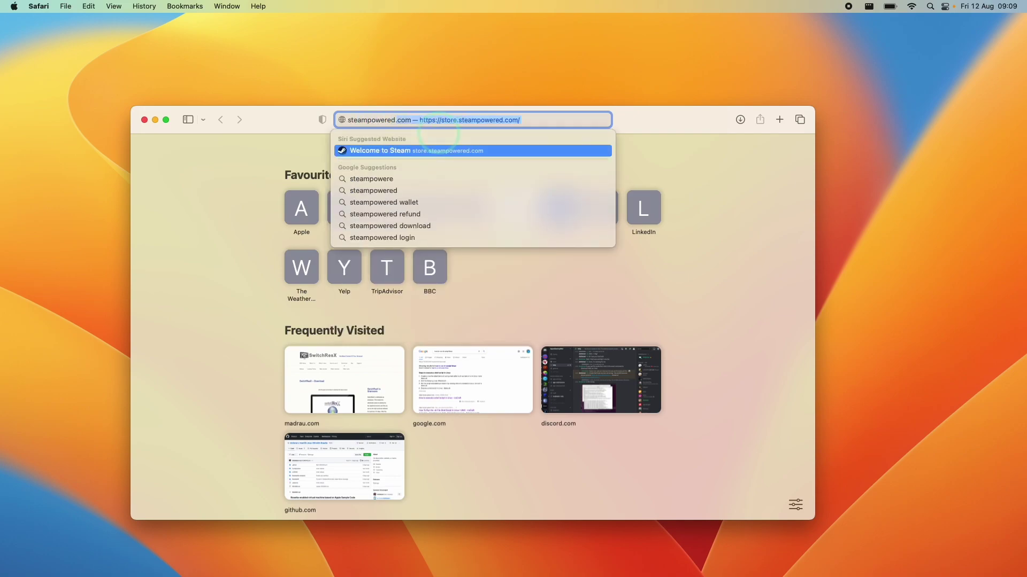
pyautogui.press('Return')
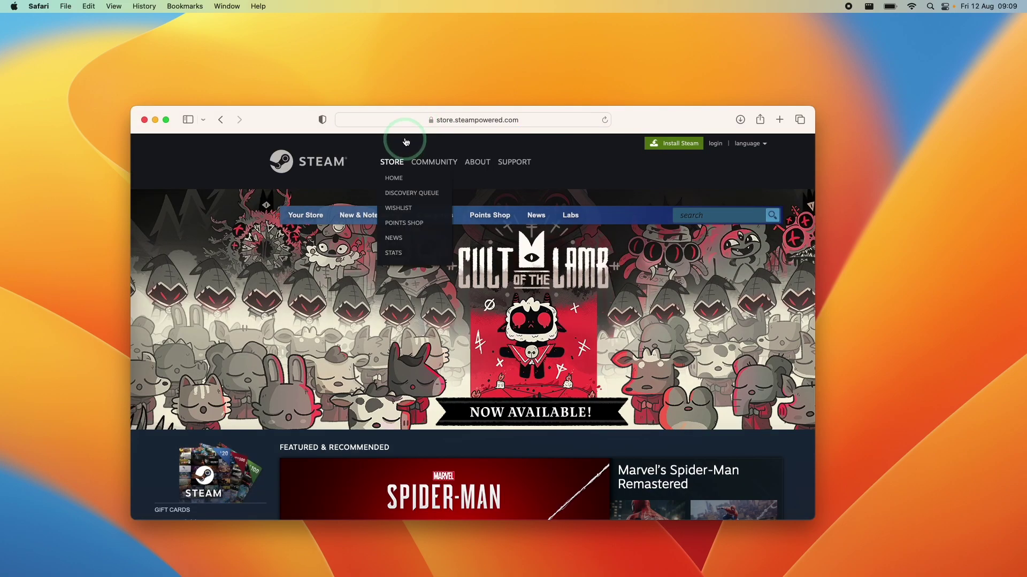
# Search Google for "steam" in a new tab and open the "Welcome to Steam" result
pyautogui.press('super+t')
pyautogui.write('google.com')
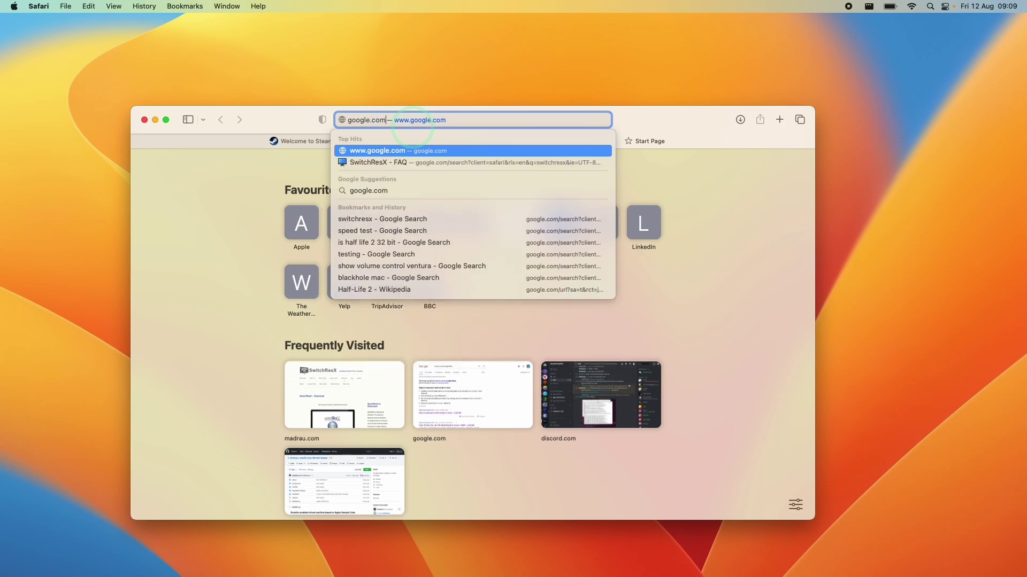
pyautogui.press('Return')
pyautogui.write('steam')
pyautogui.press('Return')
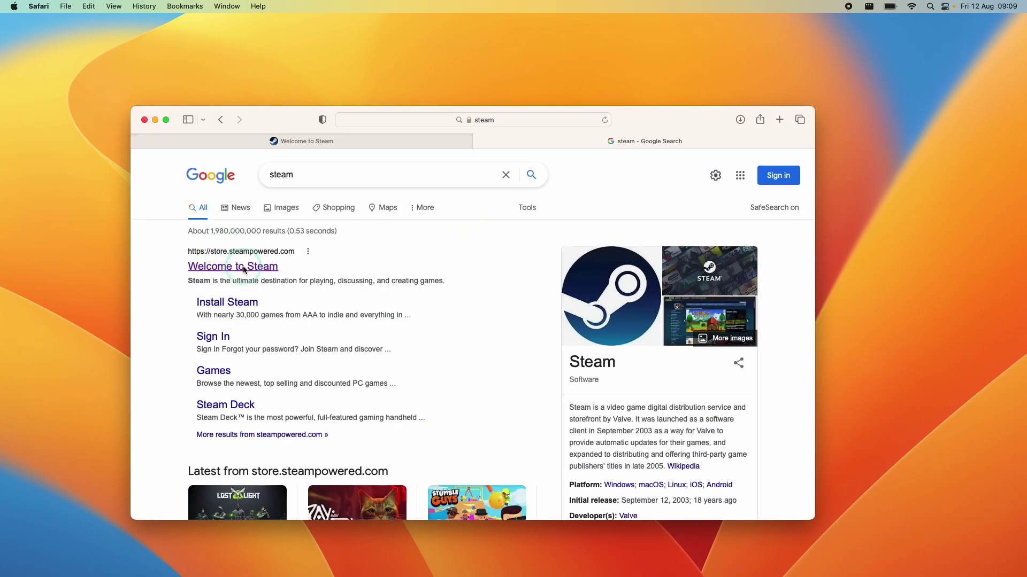
pyautogui.click(244, 270)
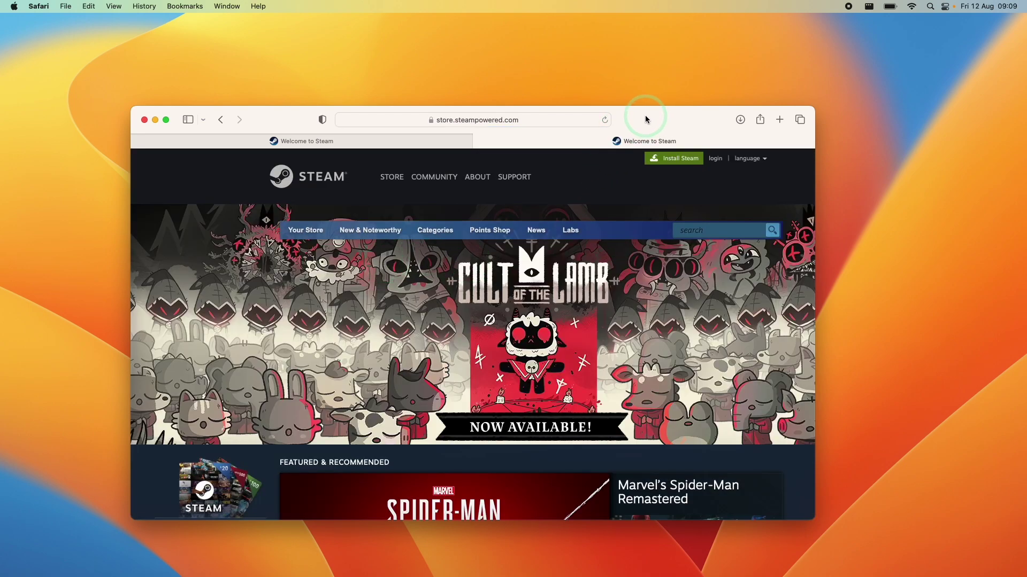
# Enlarge the browser window and download the macOS Steam installer, allowing downloads from store.steampowered.com
pyautogui.doubleClick(645, 119)
pyautogui.click(546, 169)
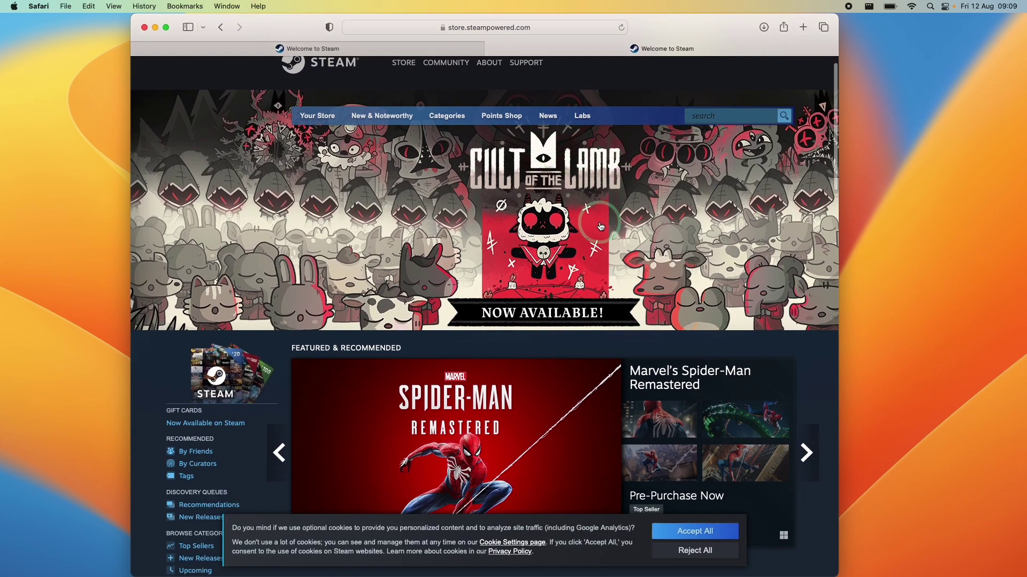
pyautogui.click(681, 72)
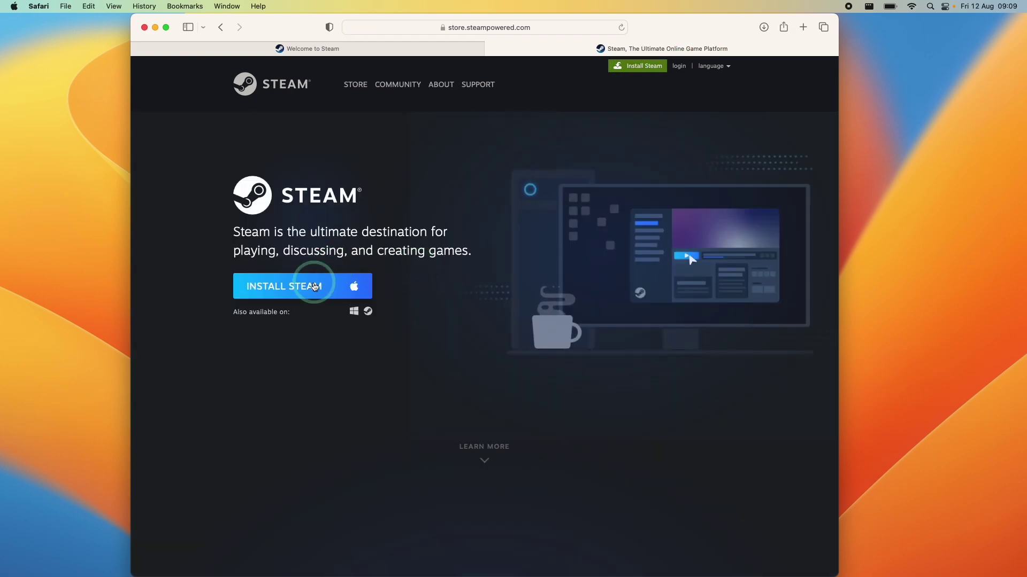
pyautogui.click(298, 290)
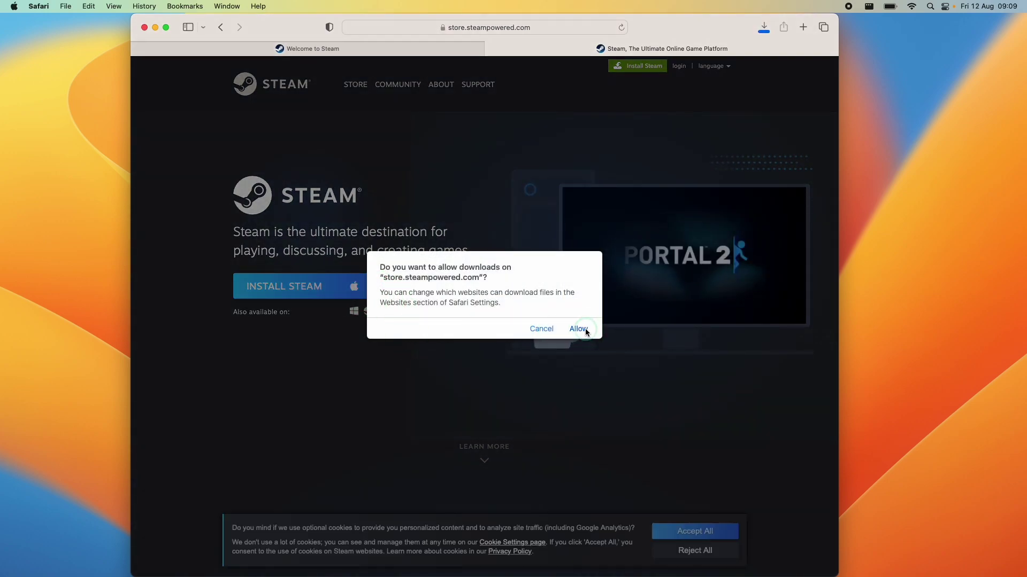
pyautogui.click(585, 331)
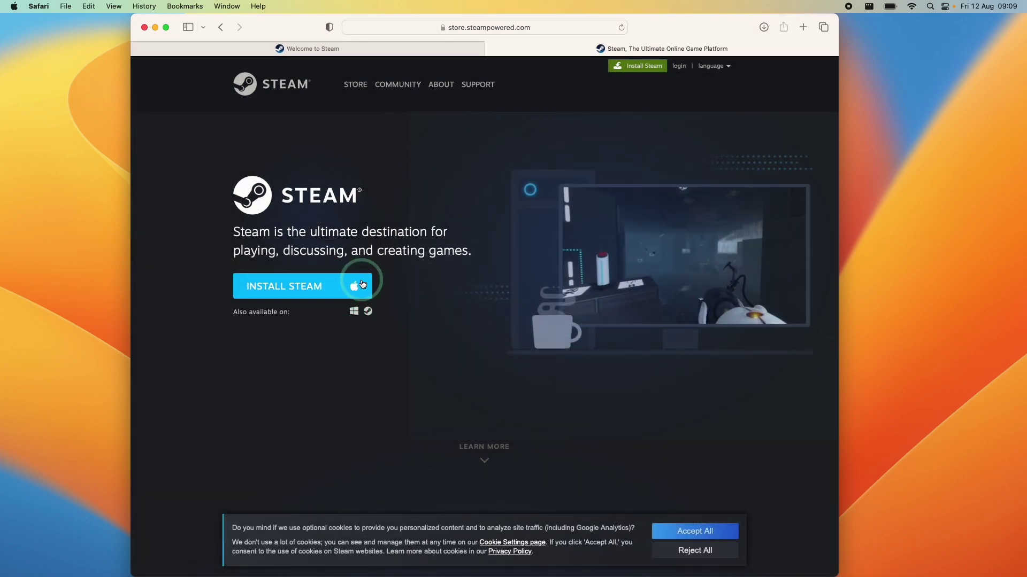
# Check the browser's list of recent downloads, close it and minimise the browser window
pyautogui.click(764, 27)
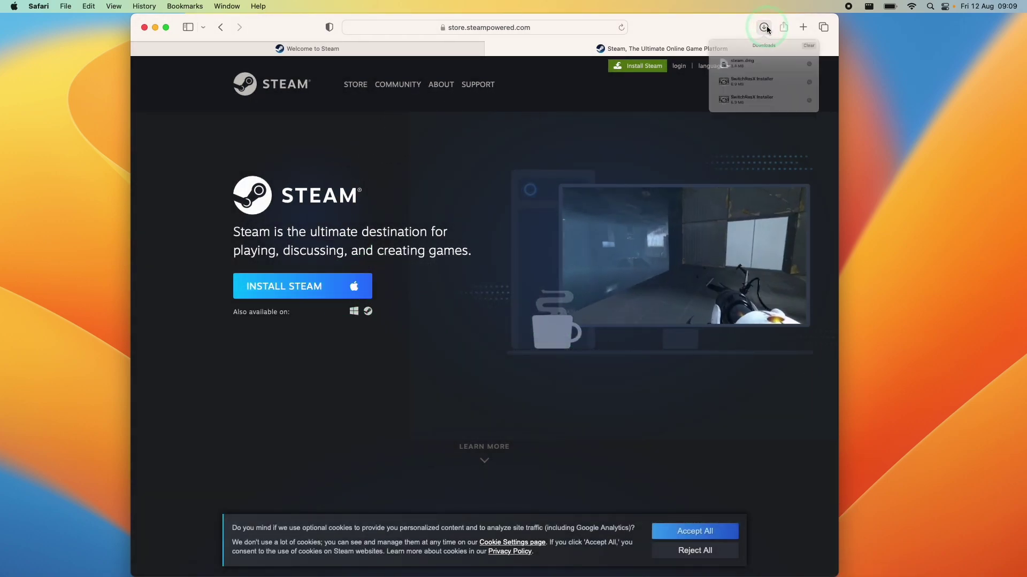
pyautogui.click(410, 376)
pyautogui.click(156, 28)
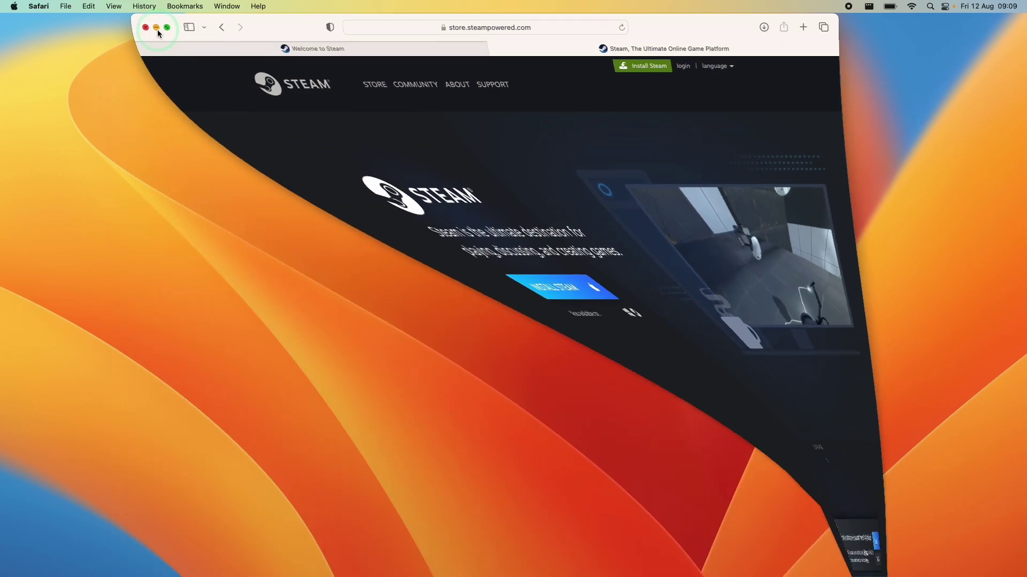
# Switch to Finder and open the steam.dmg disk image from the Downloads folder
pyautogui.click(112, 555)
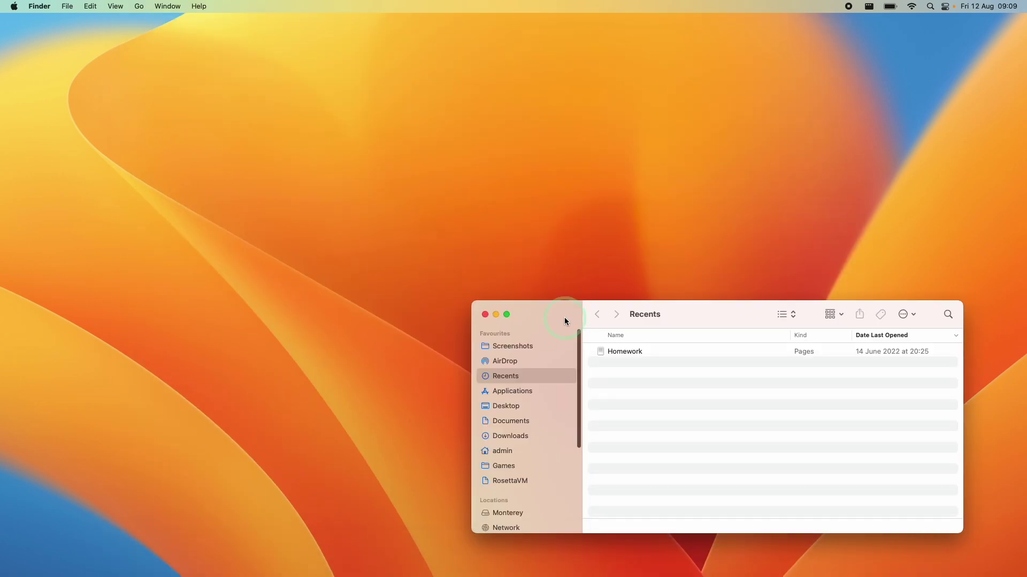
pyautogui.click(511, 437)
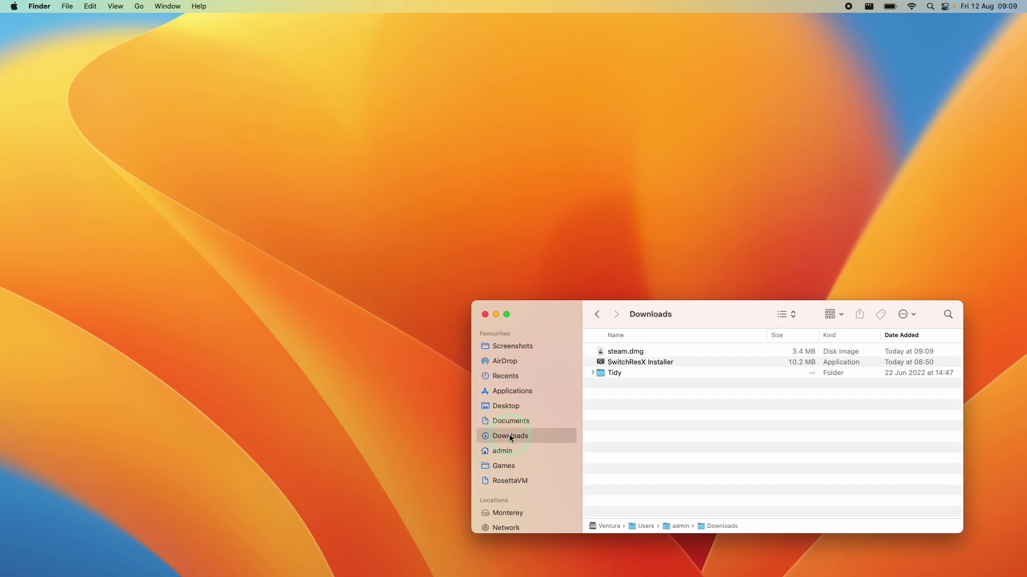
pyautogui.click(624, 353)
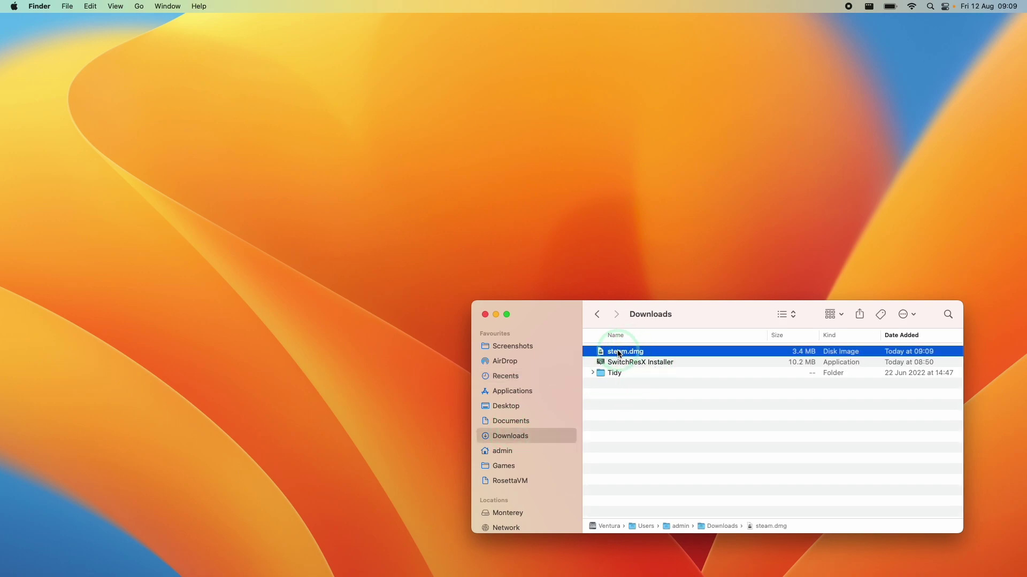
pyautogui.doubleClick(617, 352)
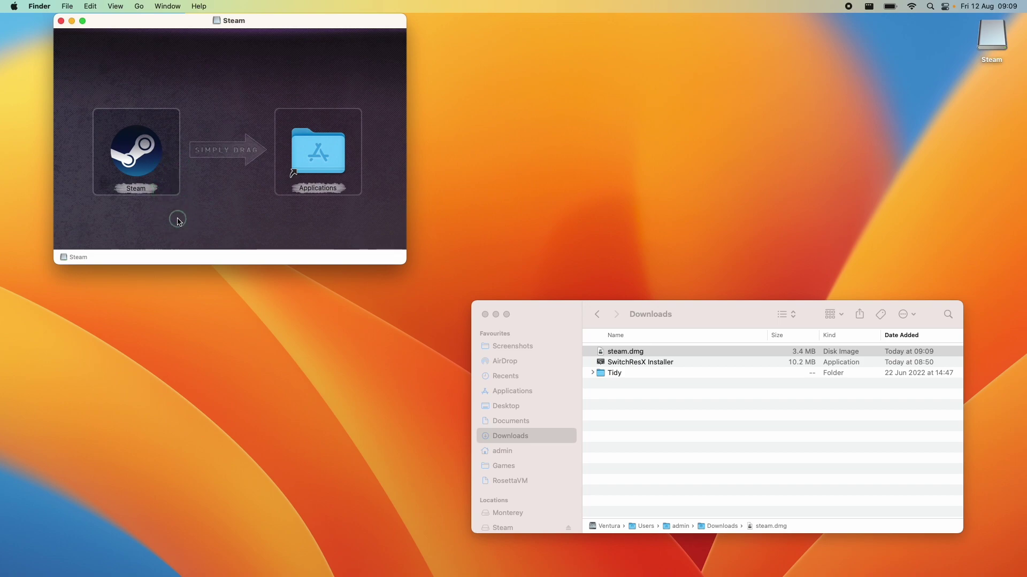
# Install Steam by copying it from the mounted disk image into the Applications folder
pyautogui.moveTo(178, 218); pyautogui.dragTo(115, 94)
pyautogui.click(137, 153)
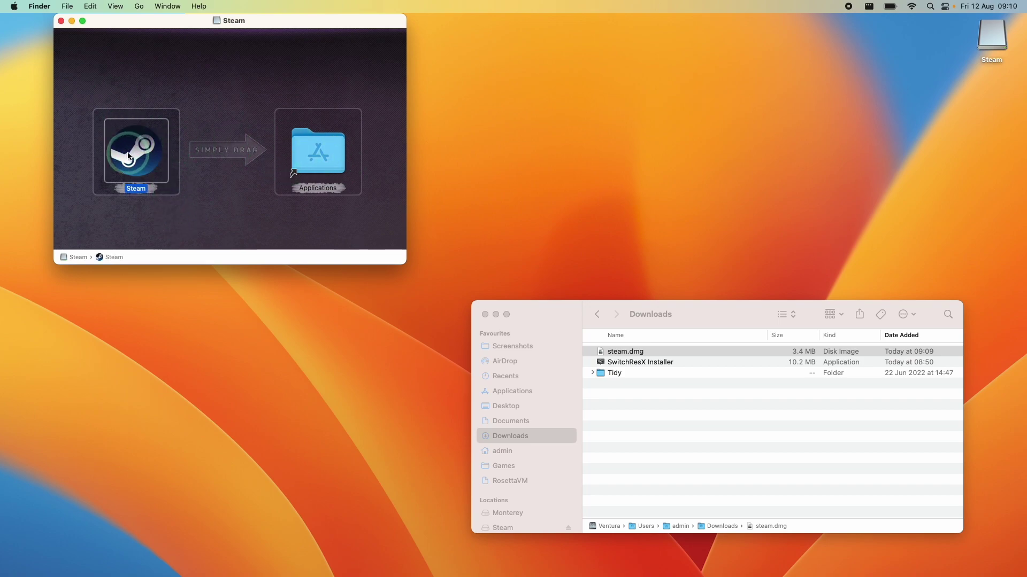
pyautogui.moveTo(137, 159); pyautogui.dragTo(316, 156)
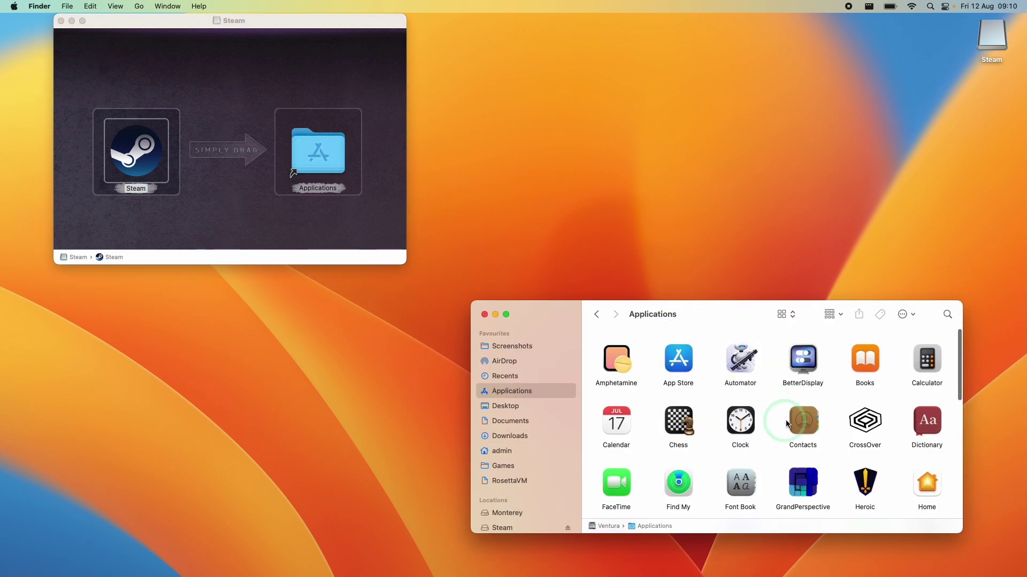
# Launch Steam from the Applications folder and approve opening the app downloaded from the internet
pyautogui.moveTo(958, 350); pyautogui.dragTo(950, 487)
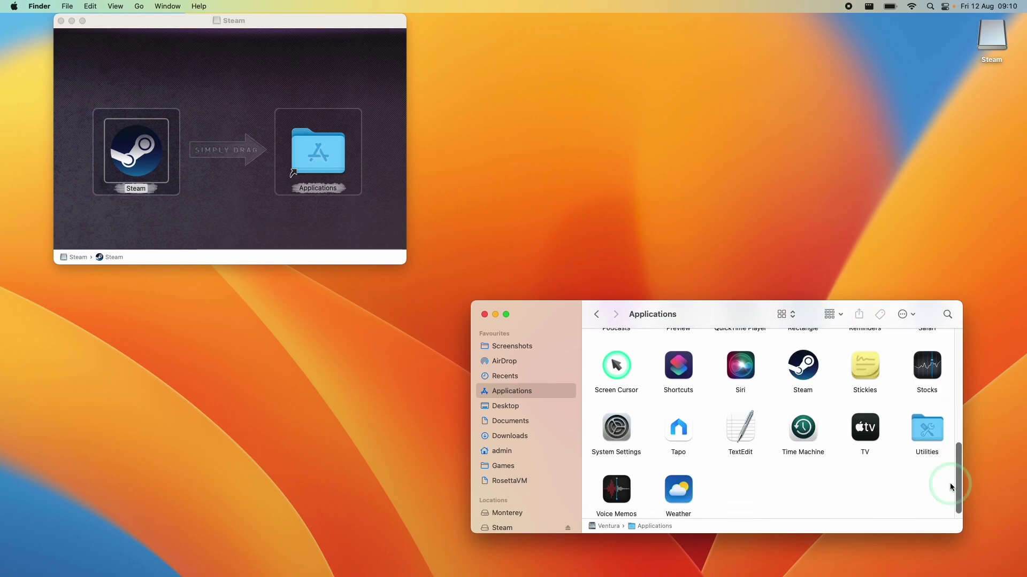
pyautogui.click(803, 374)
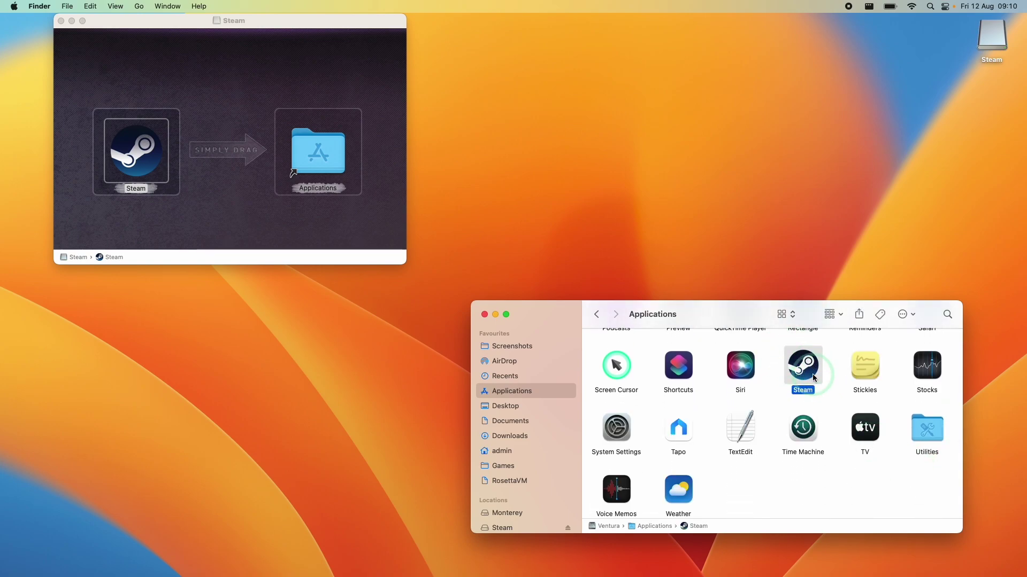
pyautogui.doubleClick(813, 375)
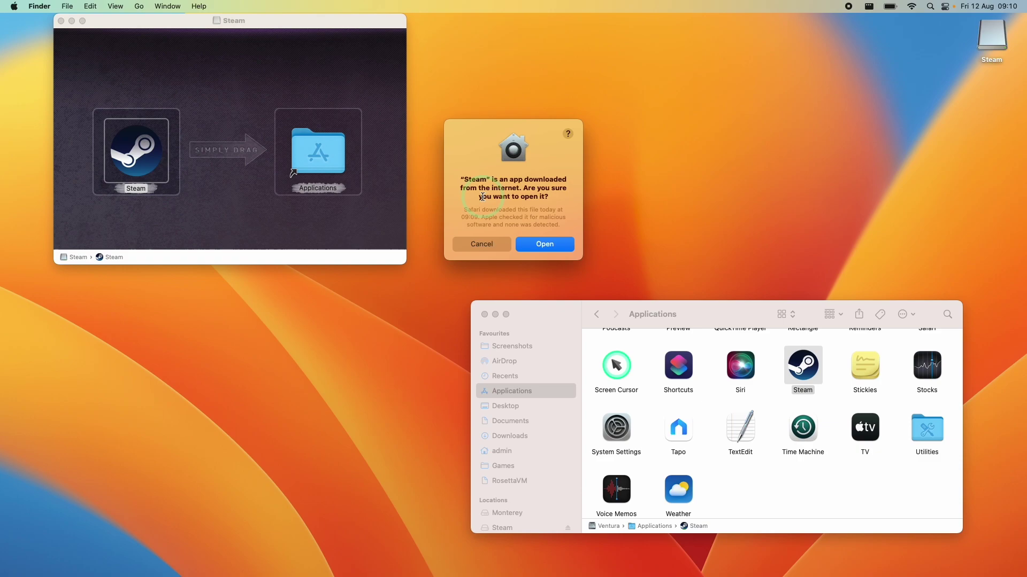
pyautogui.click(533, 245)
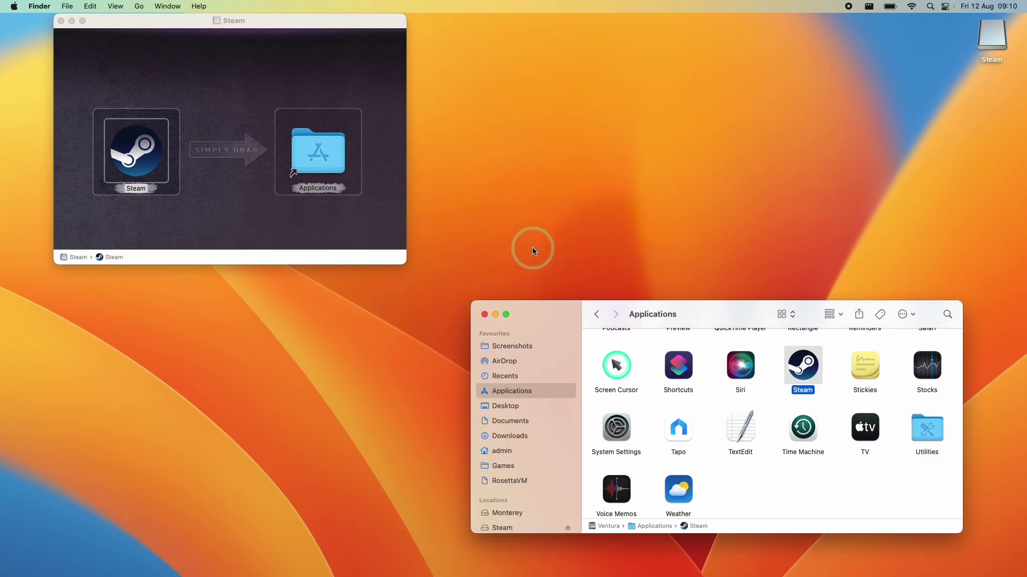
pyautogui.click(479, 167)
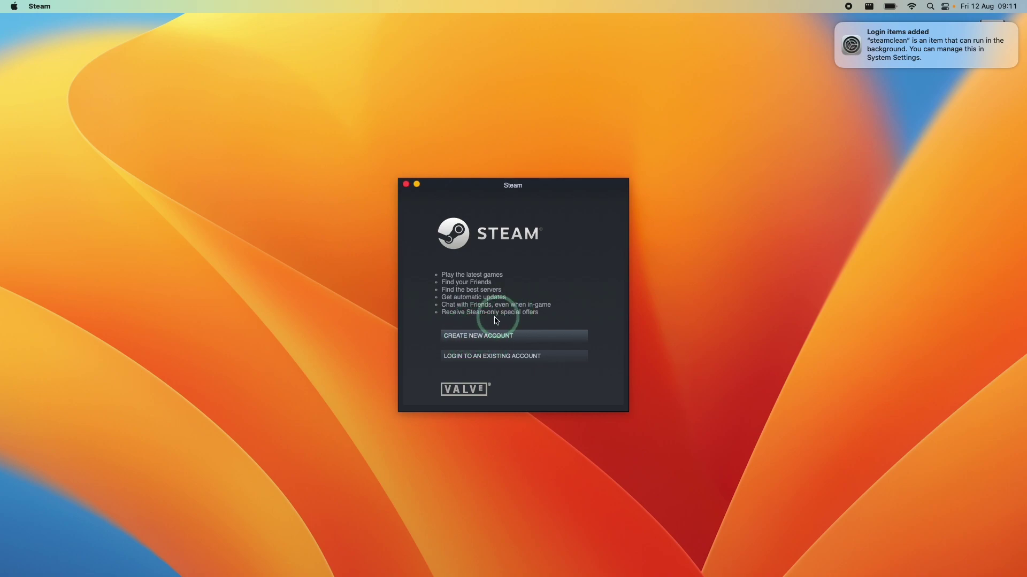
# Log in to an existing Steam account with the account name and password, and authorise this computer with the emailed Steam Guard access code
pyautogui.click(460, 362)
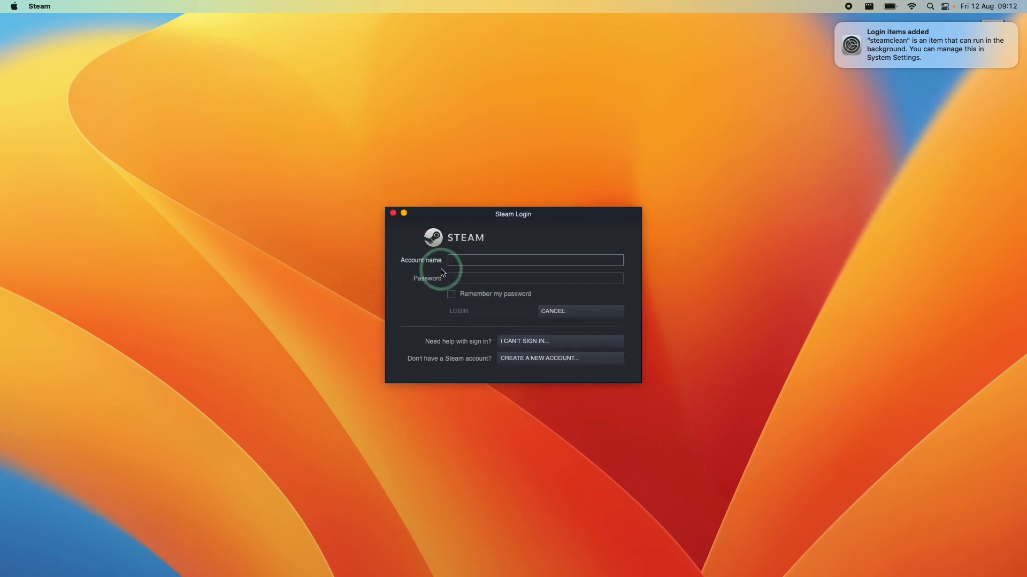
pyautogui.click(470, 276)
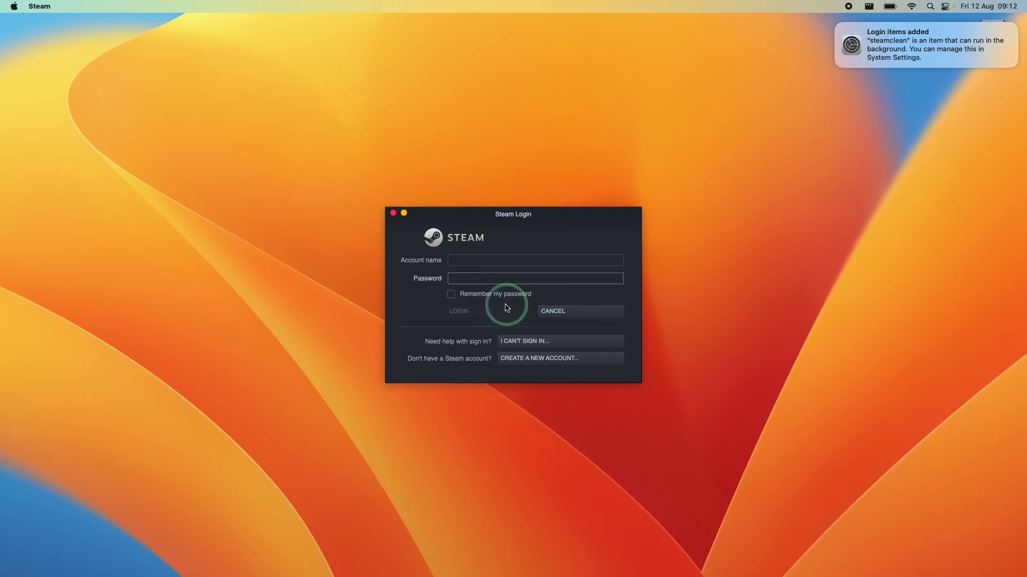
pyautogui.click(521, 392)
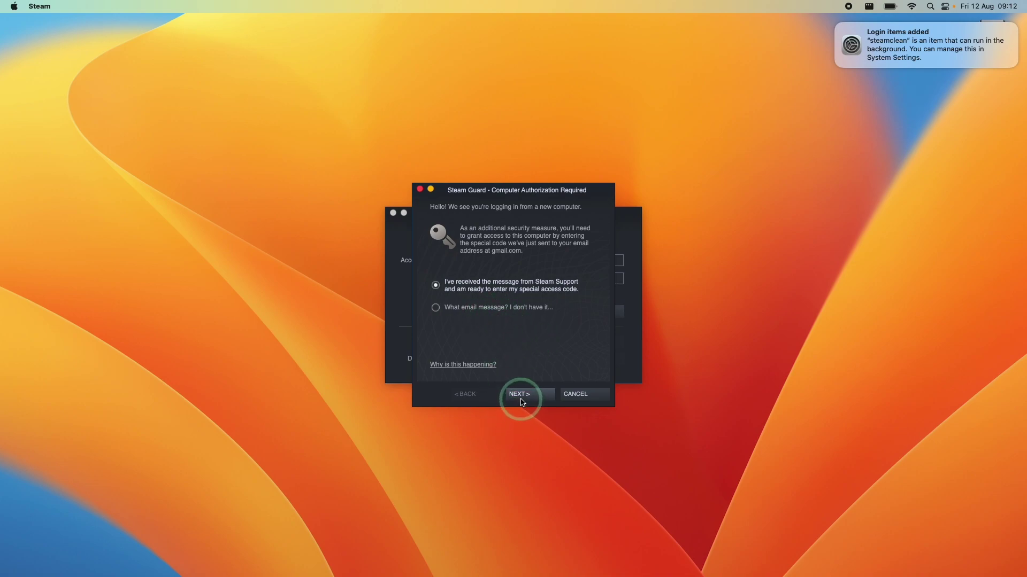
pyautogui.click(520, 396)
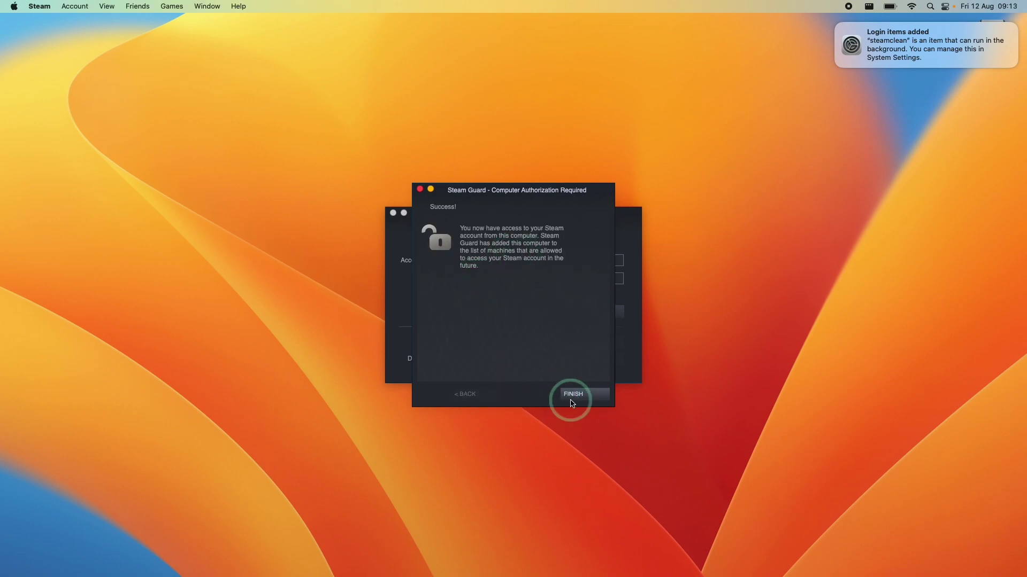
pyautogui.click(570, 401)
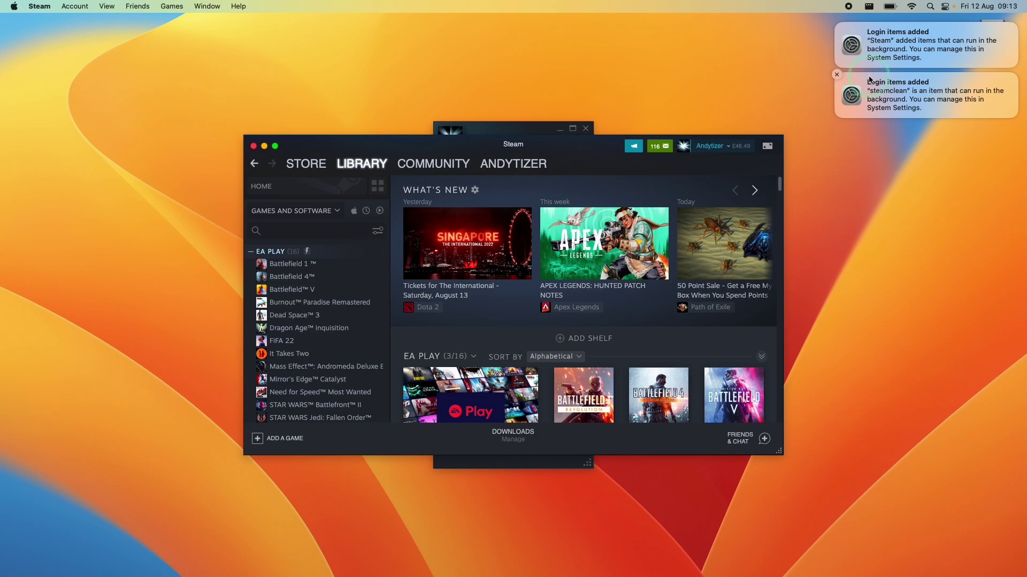
# Open the macOS Login Items settings and remove Steam from the apps that open at login
pyautogui.click(872, 102)
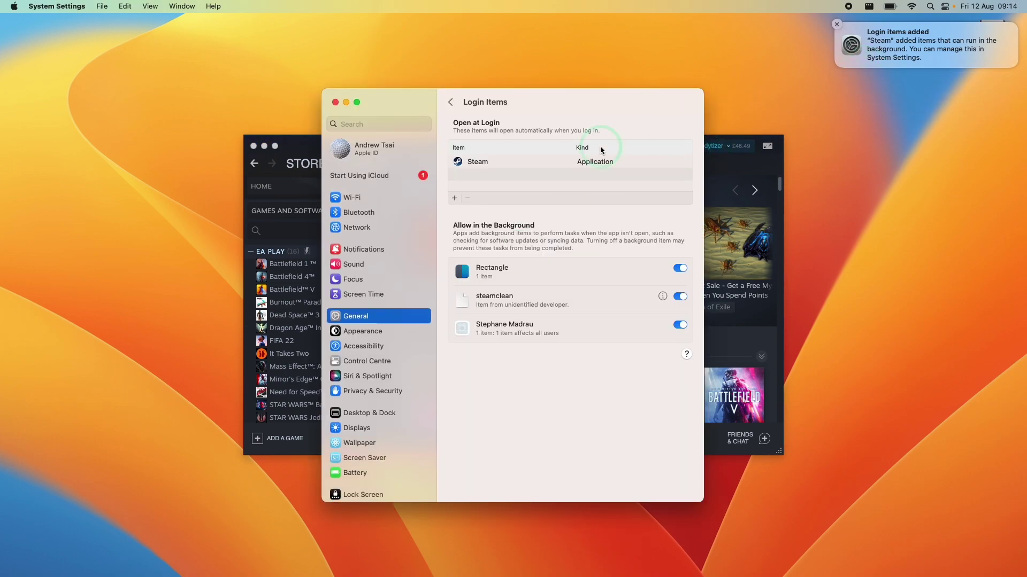
pyautogui.click(481, 164)
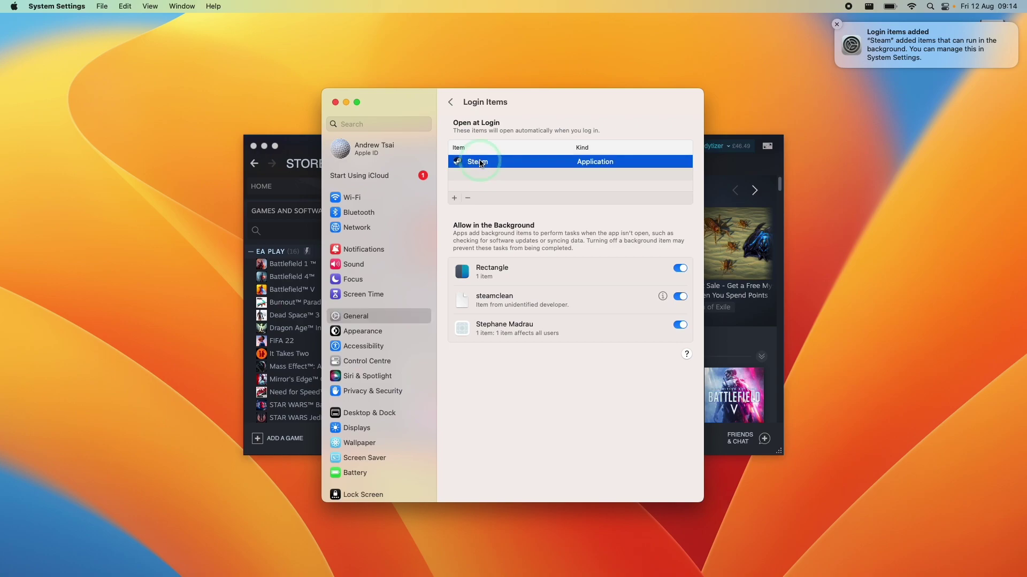
pyautogui.click(468, 199)
pyautogui.click(467, 198)
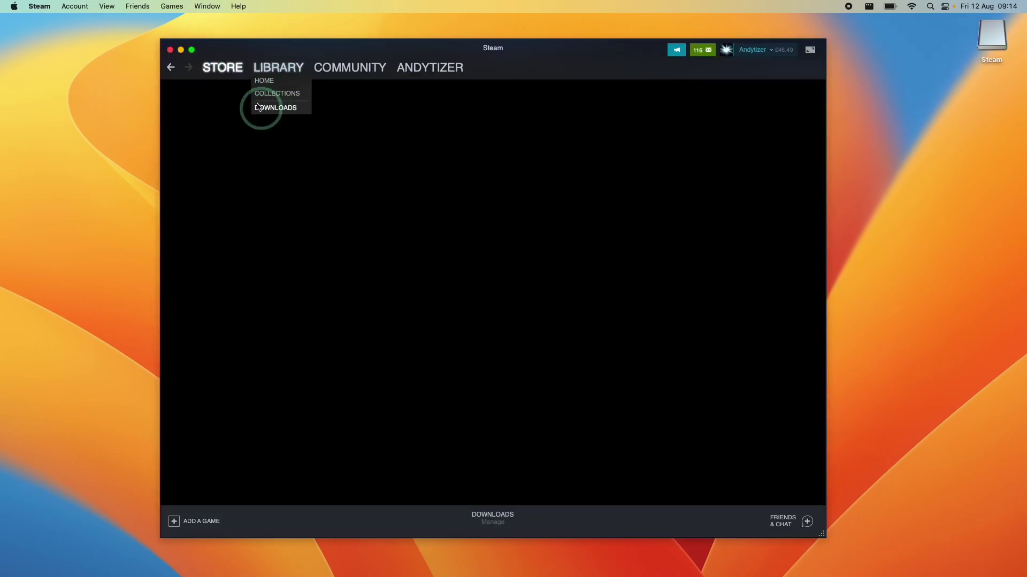
# Add Cult of the Lamb to the shopping cart from its Steam store page and remove it from the cart again
pyautogui.moveTo(268, 65)
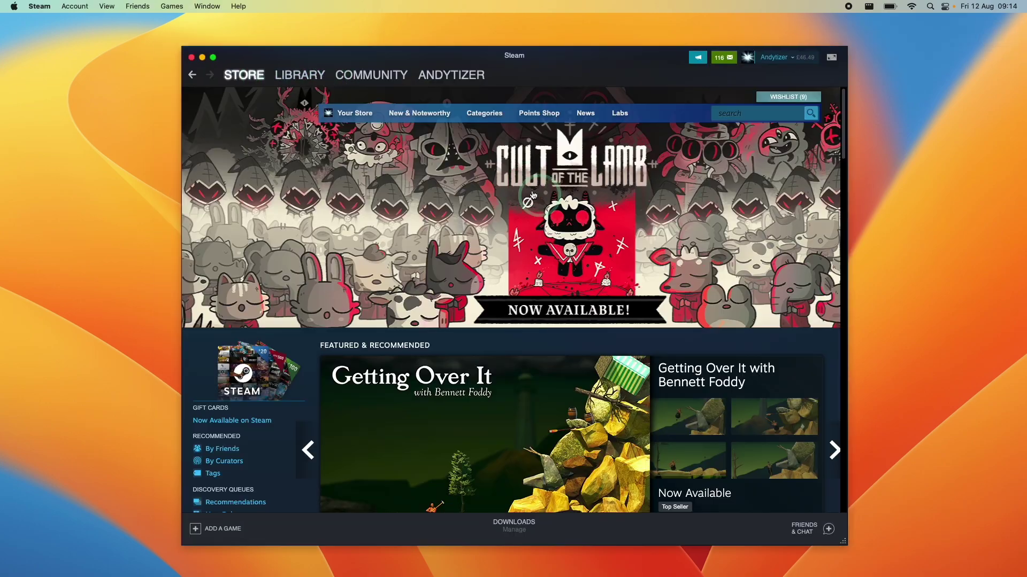
pyautogui.click(560, 202)
pyautogui.scroll(-10, 502, 329)
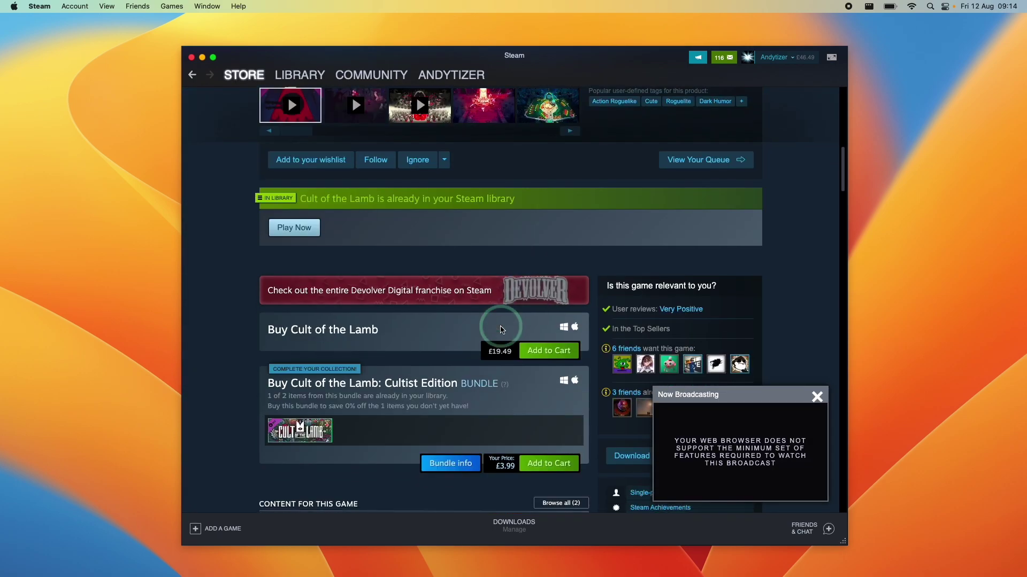
pyautogui.scroll(-1, 501, 330)
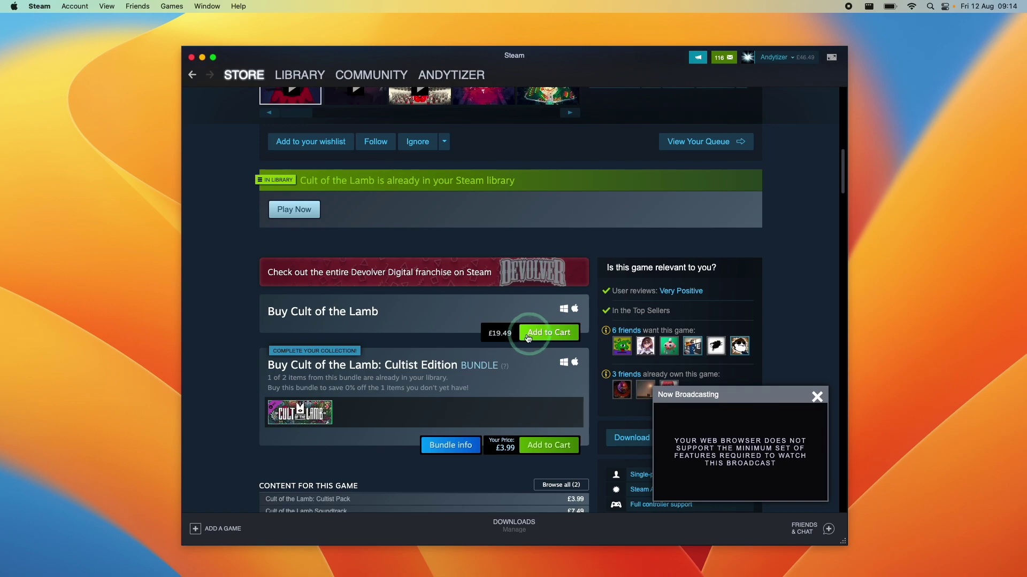
pyautogui.scroll(-2, 540, 321)
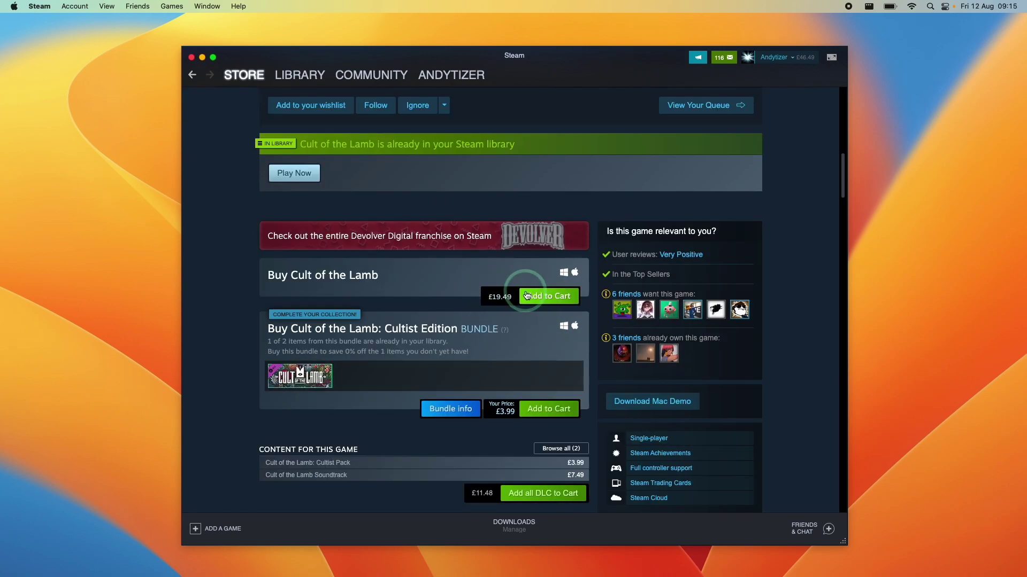
pyautogui.click(538, 299)
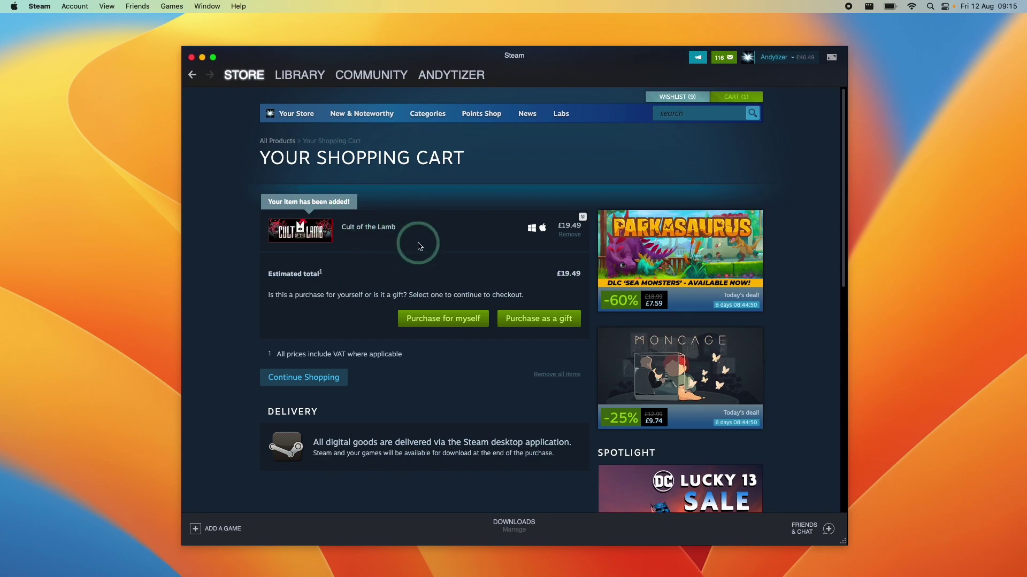
pyautogui.click(570, 235)
# Search the Steam library for "cult" and open the Cult of the Lamb game page
pyautogui.click(300, 75)
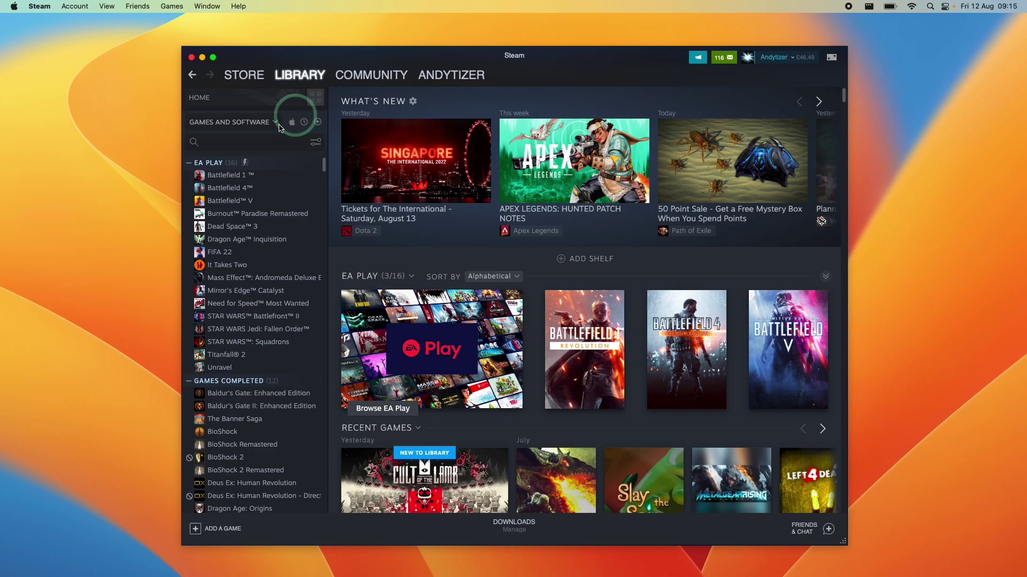
pyautogui.click(240, 144)
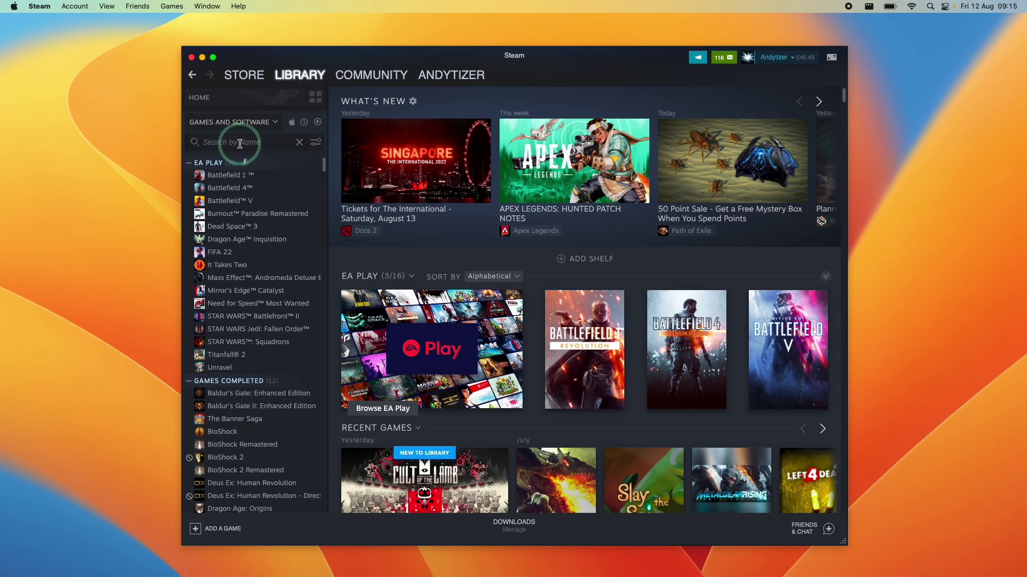
pyautogui.write('cult')
pyautogui.click(207, 176)
# Install Cult of the Lamb with only an application shortcut and complete the install dialog to start the download
pyautogui.click(419, 285)
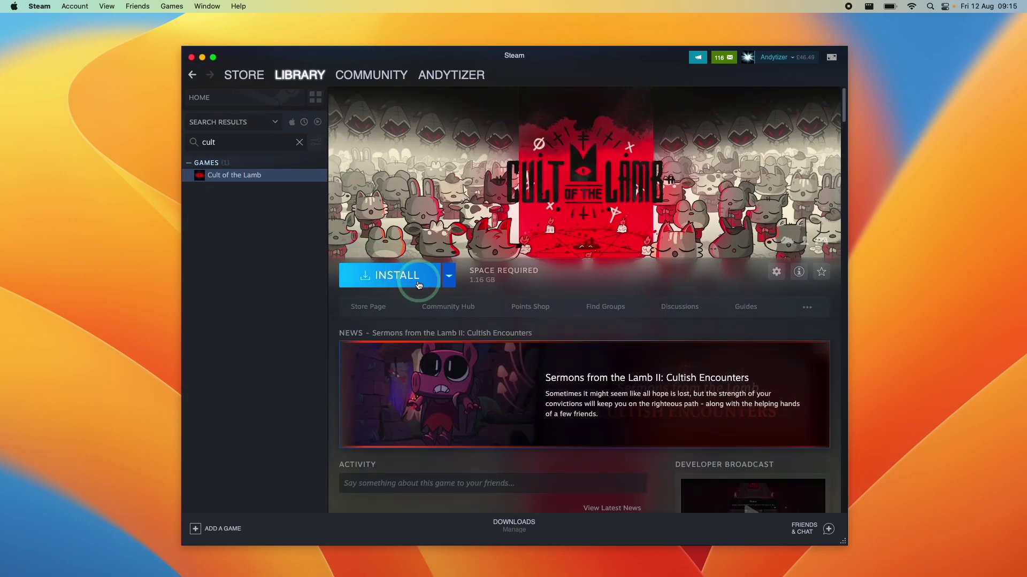
pyautogui.click(502, 281)
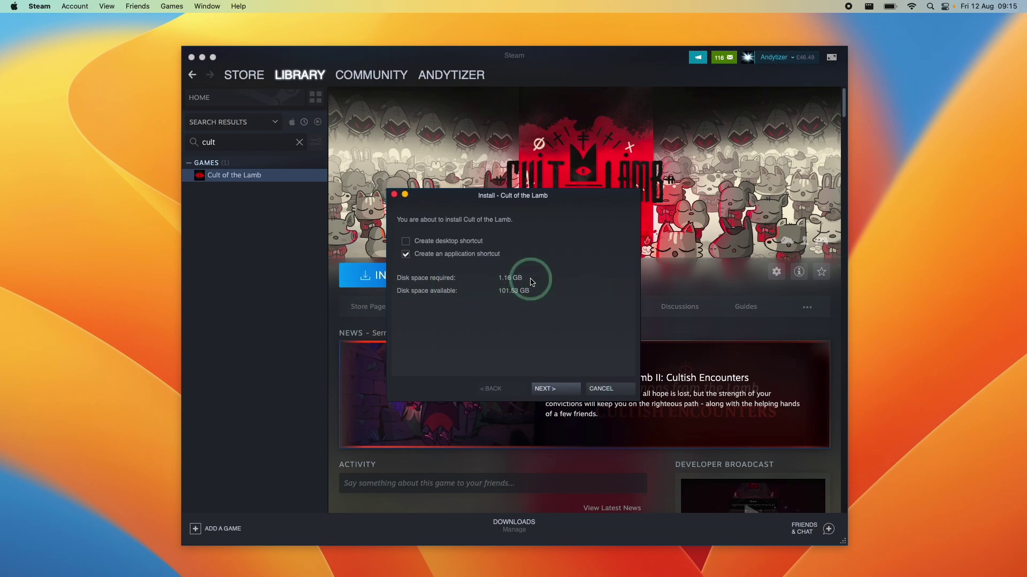
pyautogui.click(554, 389)
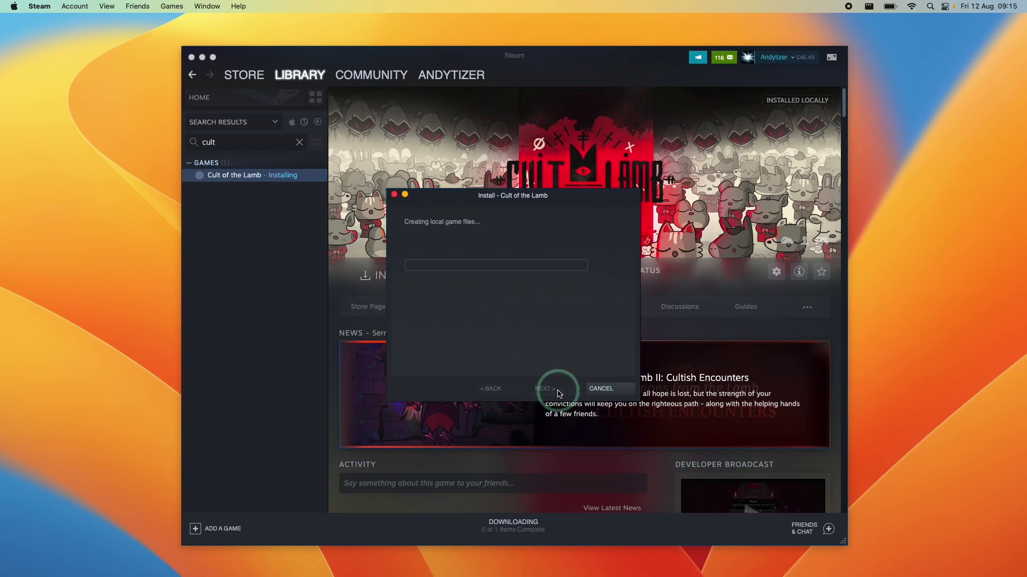
pyautogui.click(600, 388)
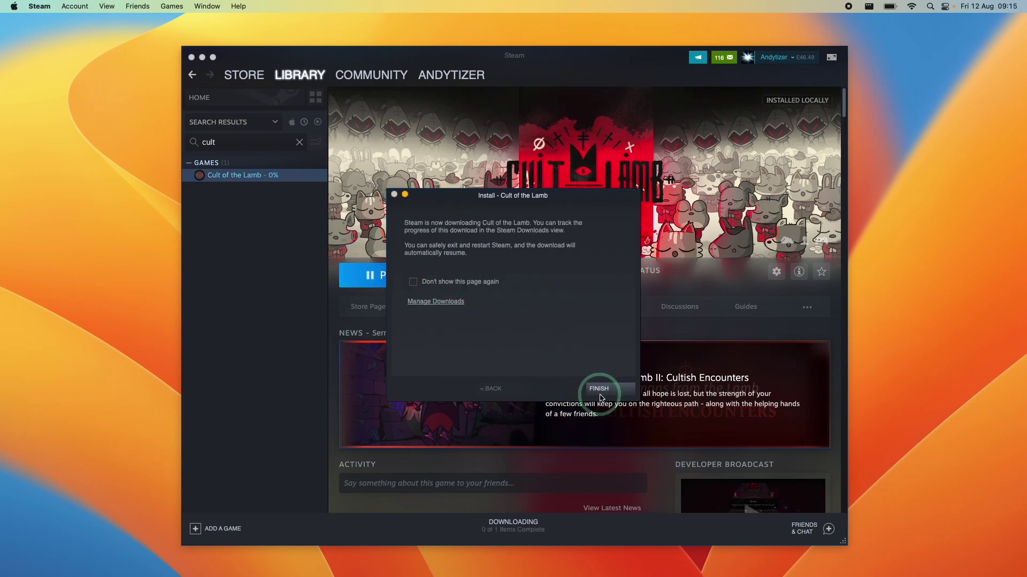
# Launch Cult of the Lamb from Steam's completed downloads and switch to the game's full-screen space
pyautogui.click(534, 518)
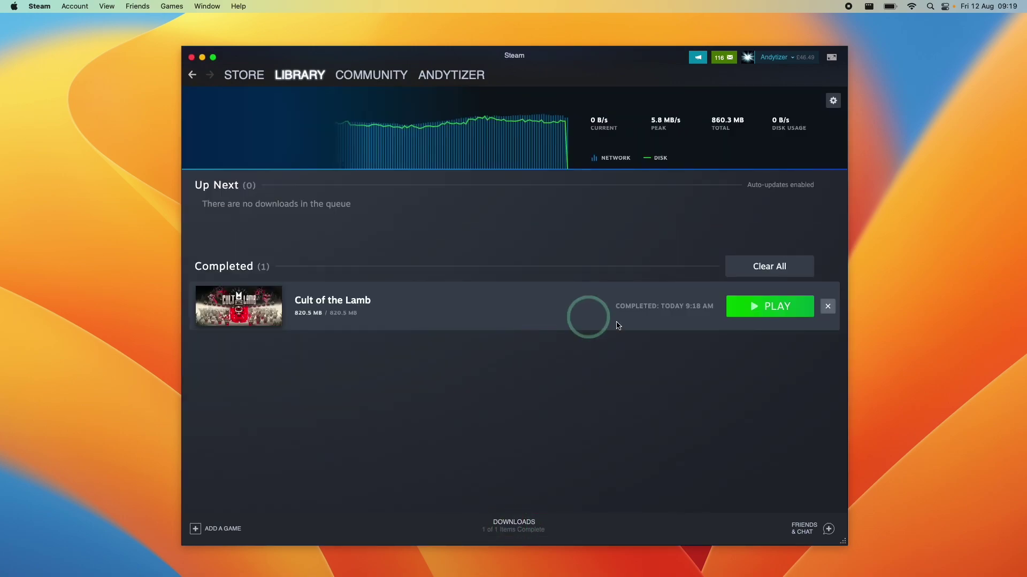
pyautogui.click(751, 315)
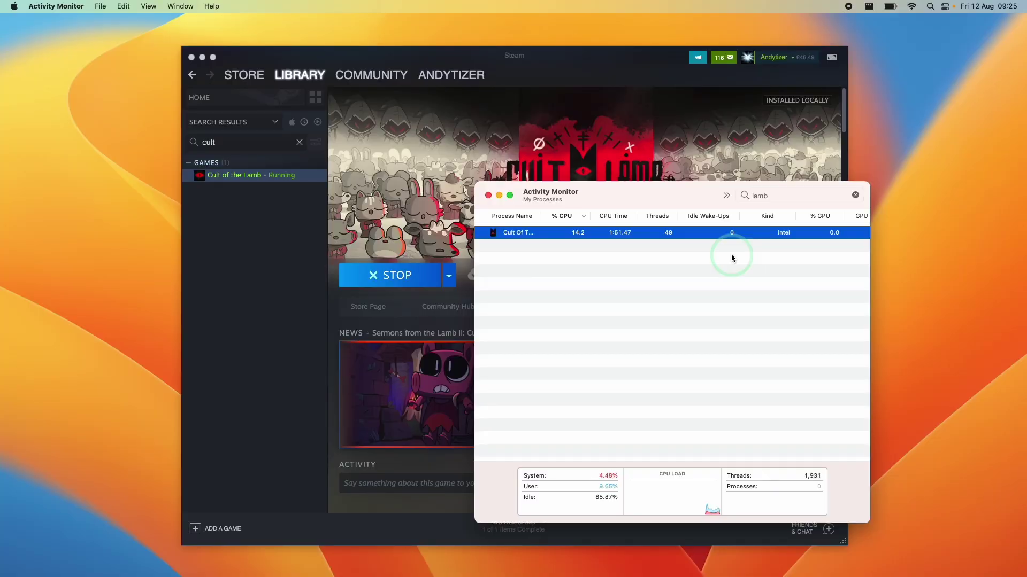
pyautogui.hotkey('ctrl', 'Right')
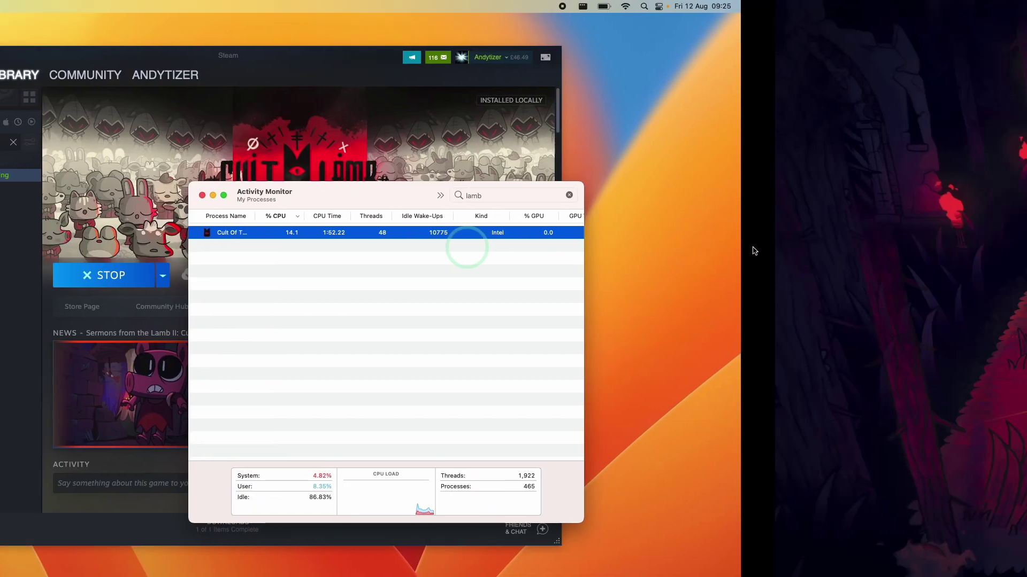